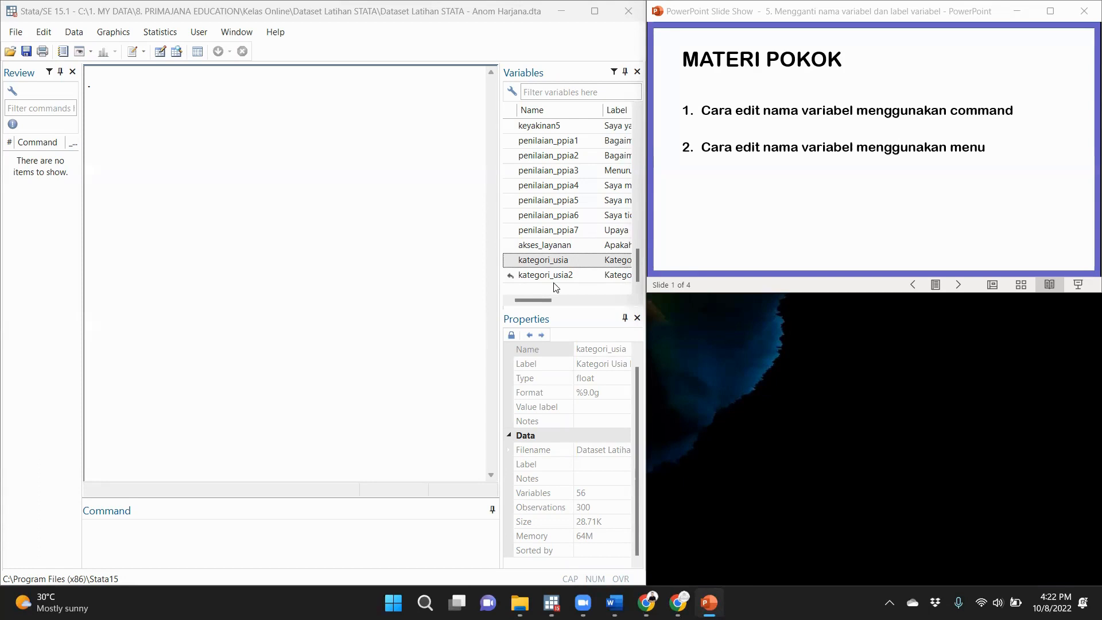
# - Look through the variable list and inspect the properties of kategori_usia2 and kategori_usia
pyautogui.scroll(3, 585, 226)
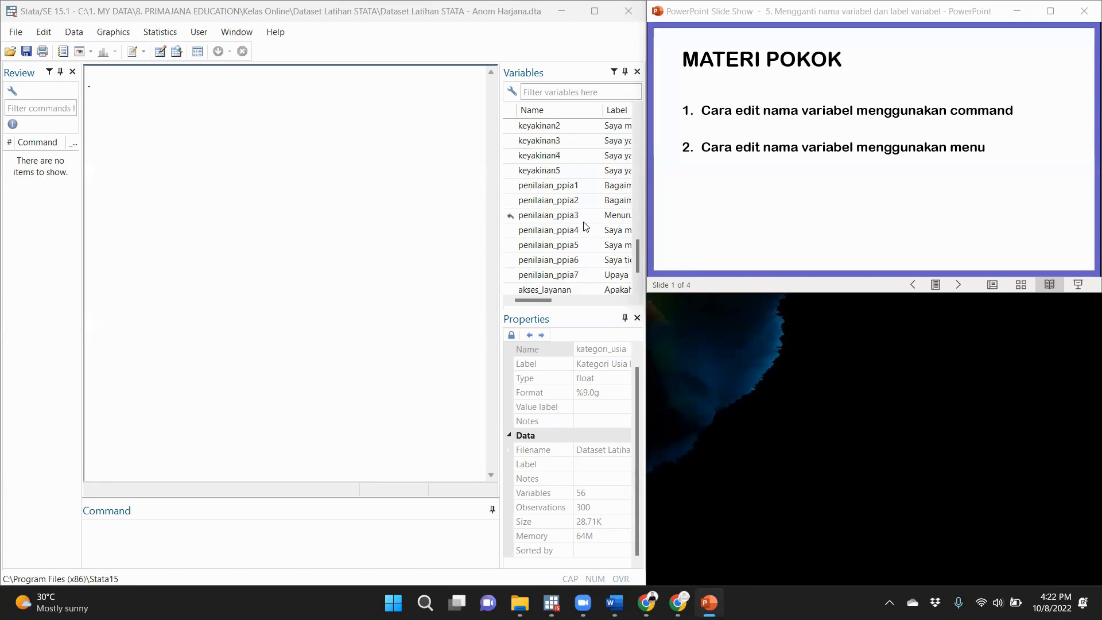
pyautogui.scroll(2, 585, 227)
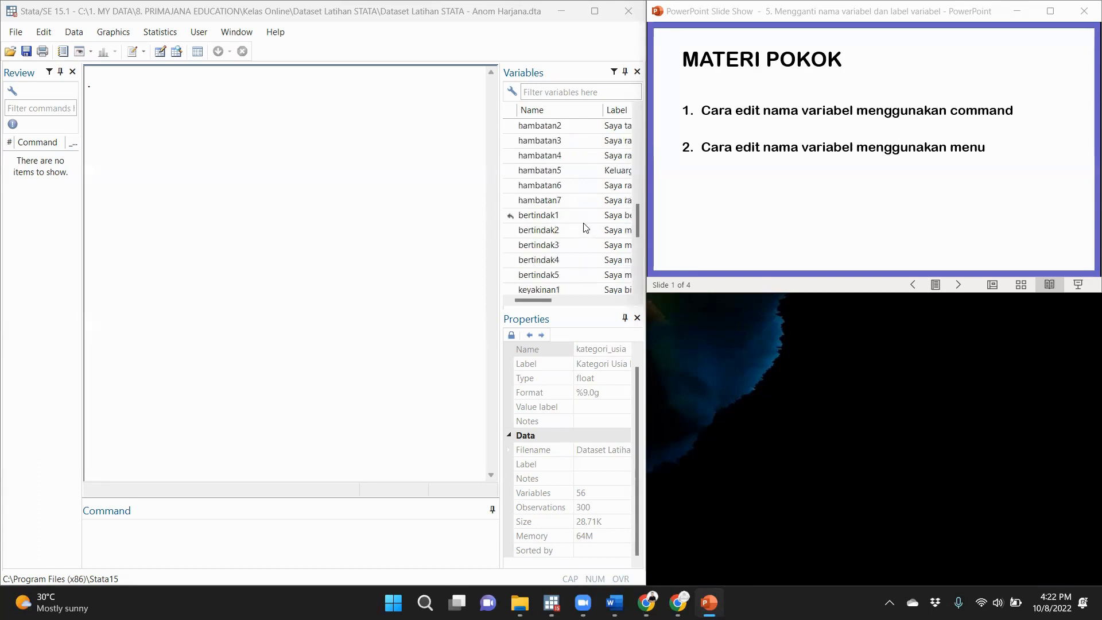
pyautogui.scroll(-2, 580, 232)
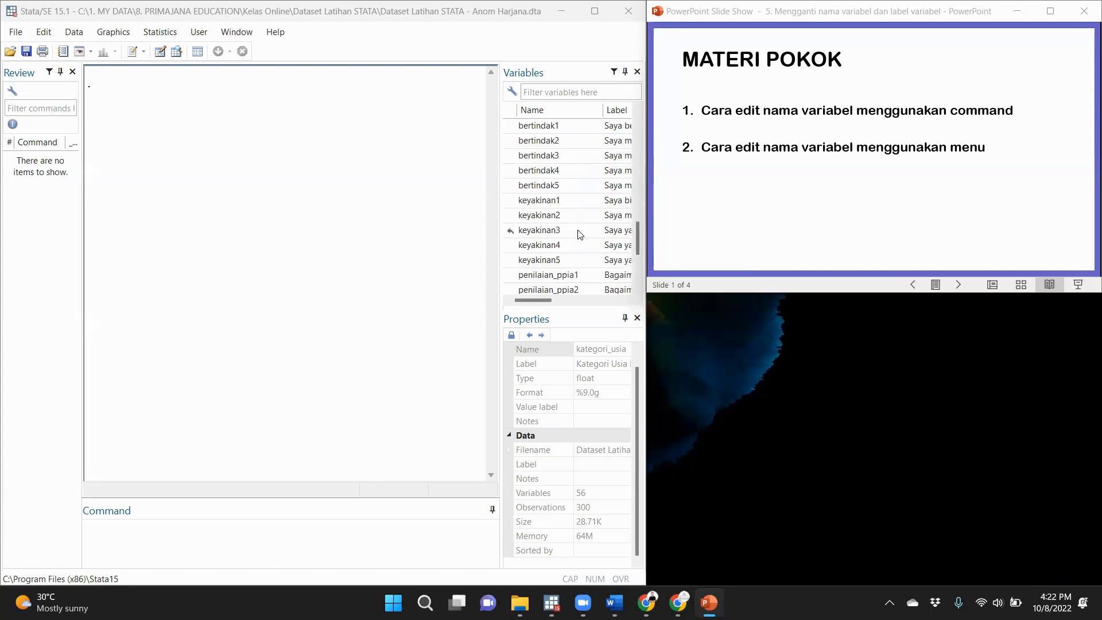
pyautogui.scroll(-3, 579, 234)
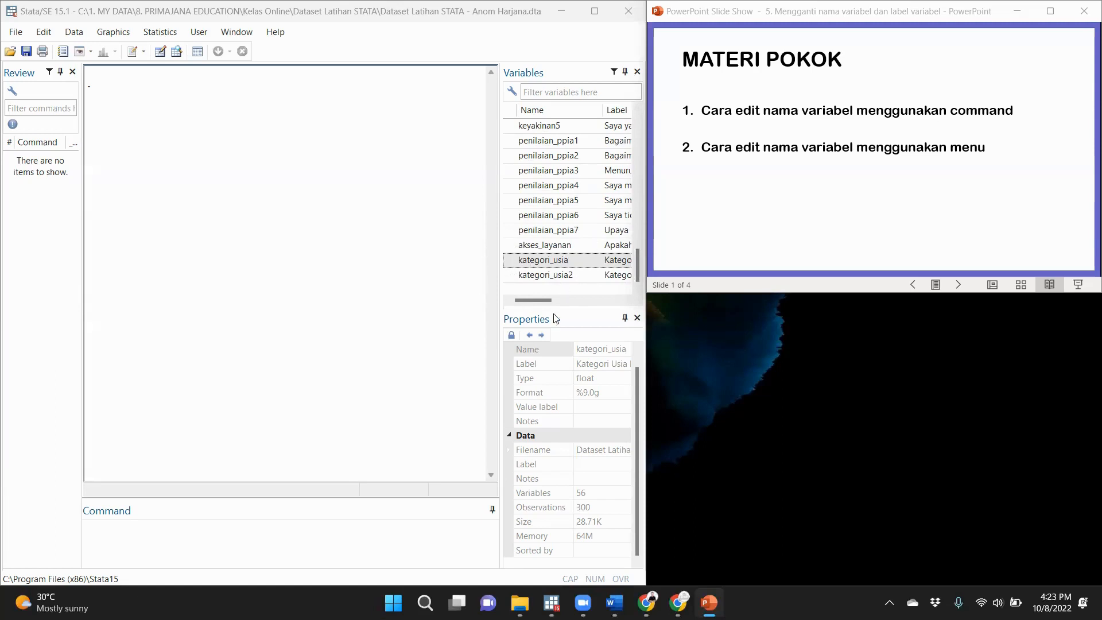
pyautogui.click(542, 276)
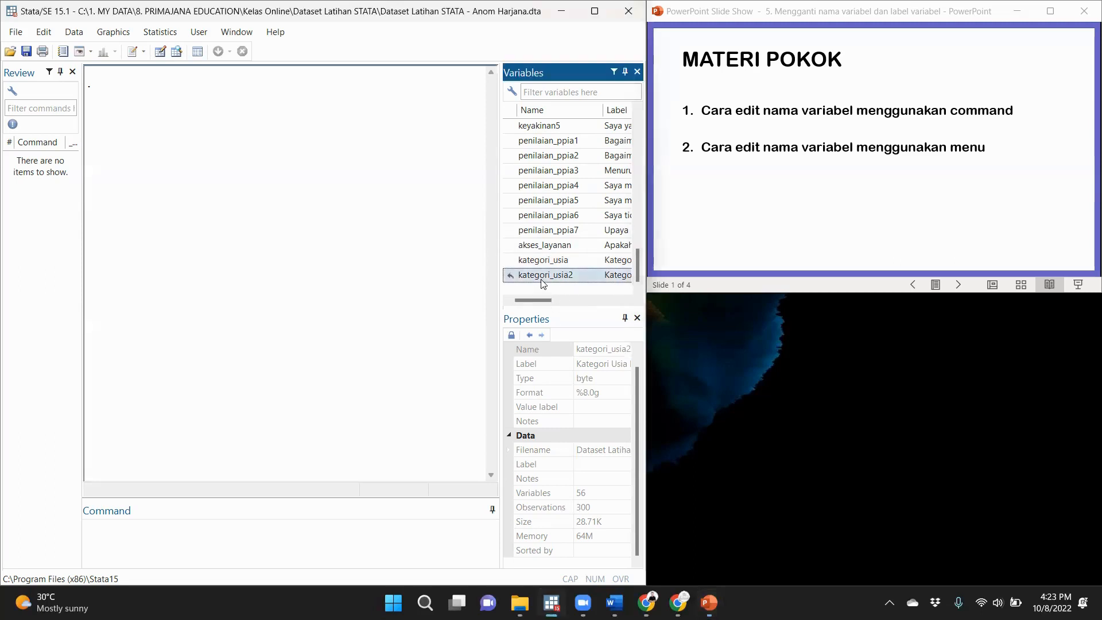
pyautogui.click(572, 263)
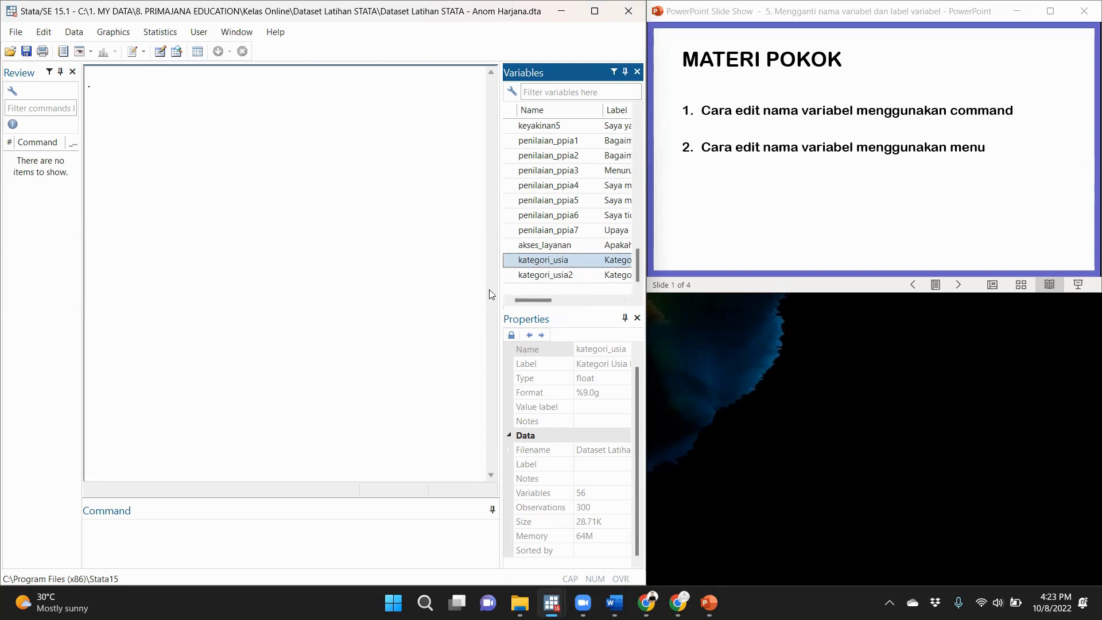
pyautogui.click(391, 305)
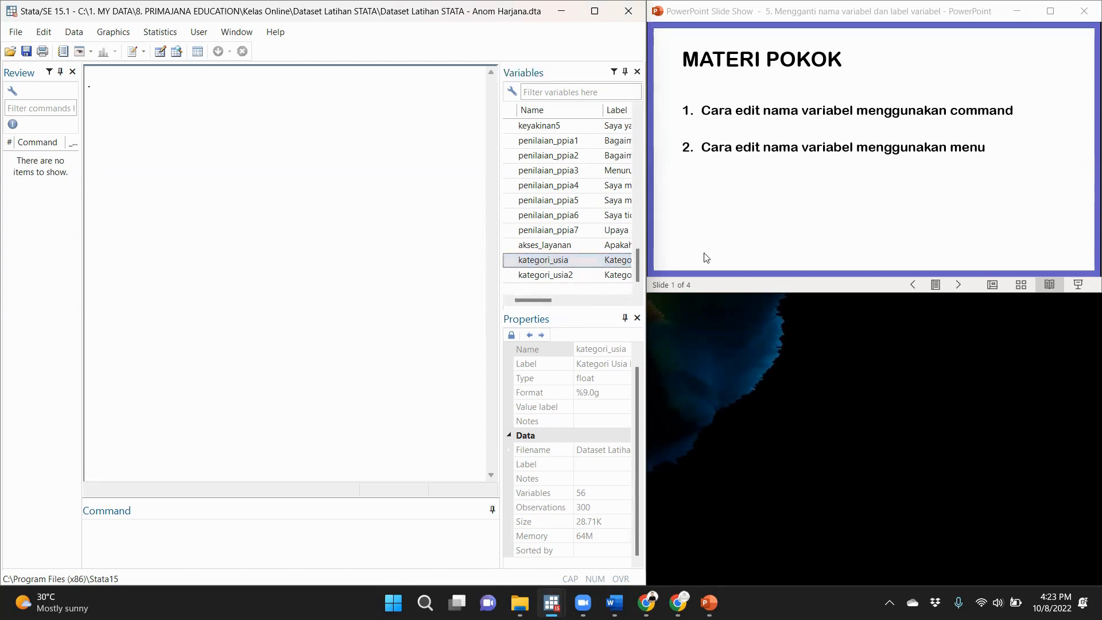
# - Switch to PowerPoint, advance the slide show to the slide on renaming by command, and return to Stata
pyautogui.click(776, 209)
pyautogui.click(957, 285)
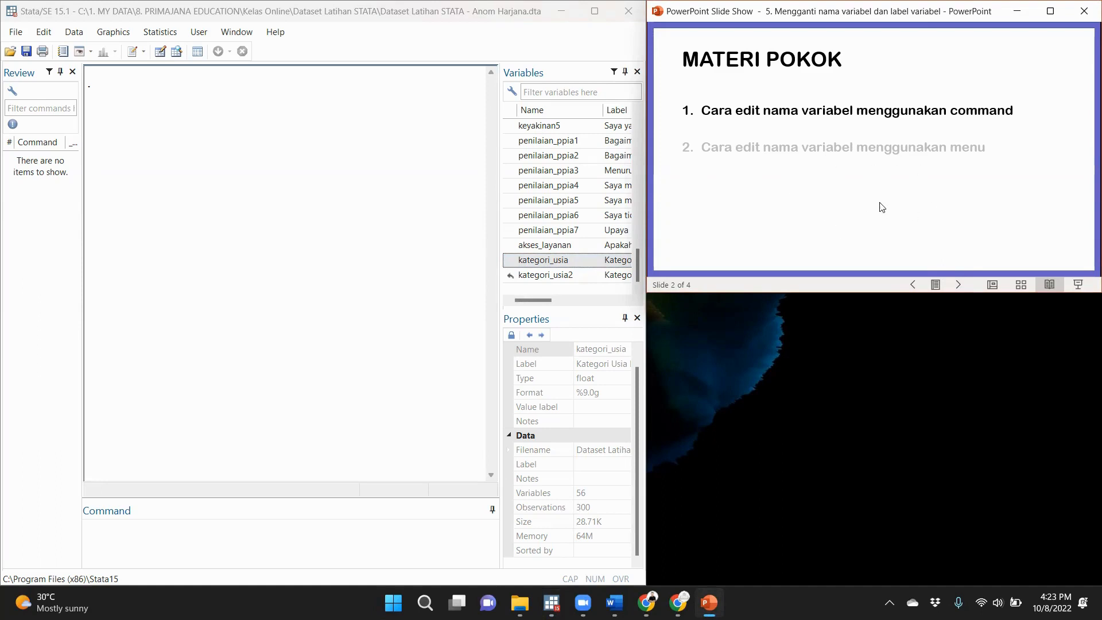
pyautogui.click(317, 280)
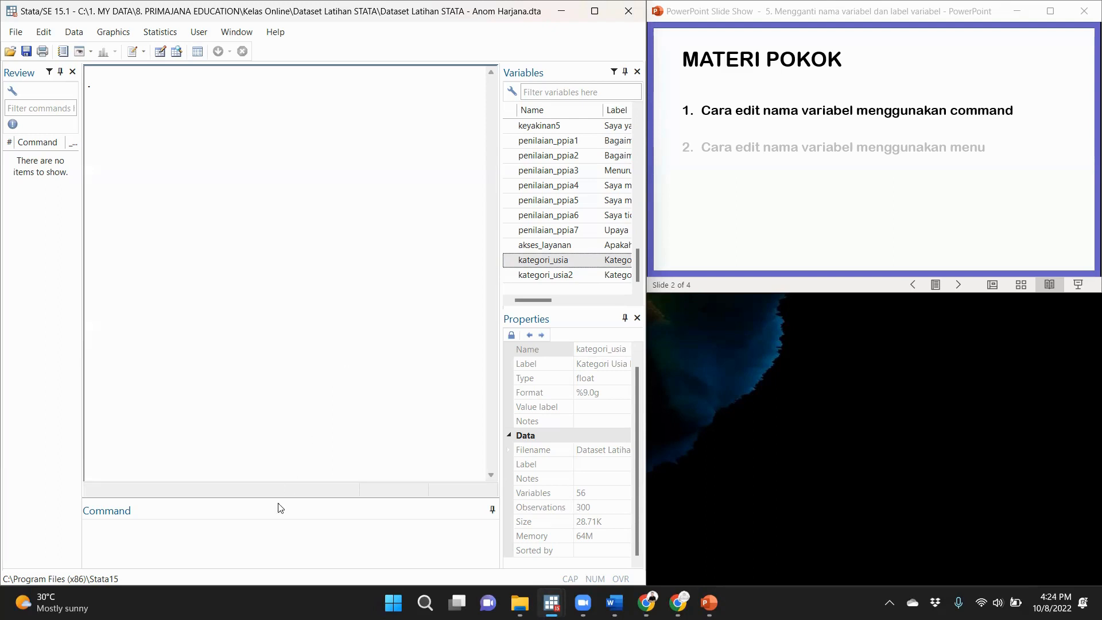
# - Rename the variable kategori_usia to kategori_usia1 by running the command "rename kategori_usia kategori_usia1"
pyautogui.click(270, 532)
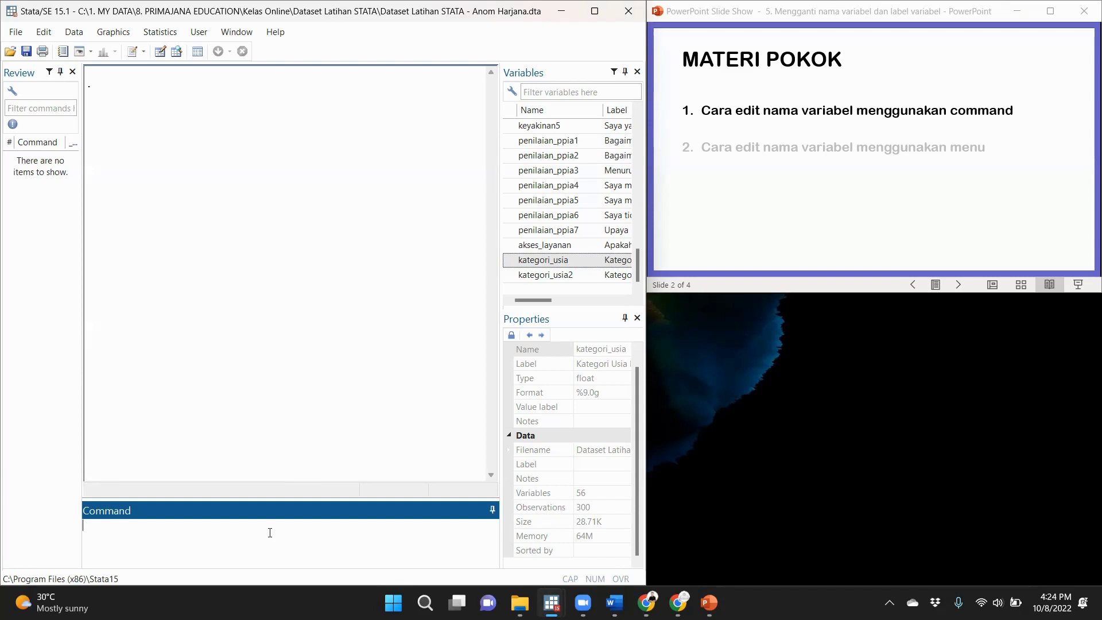
pyautogui.write('rename')
pyautogui.click(509, 260)
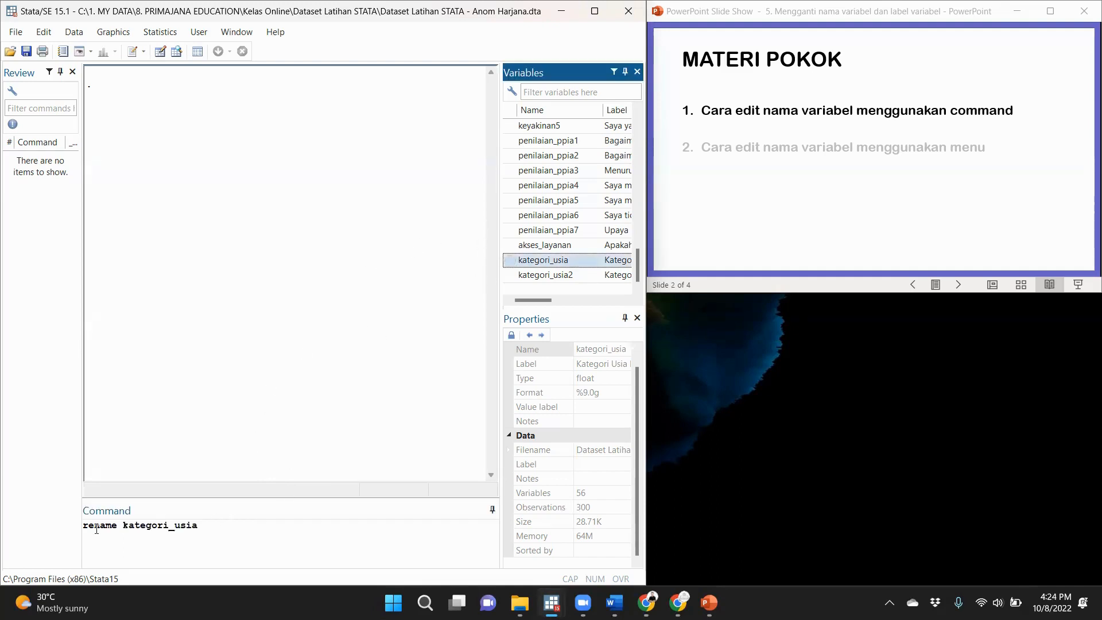
pyautogui.click(226, 523)
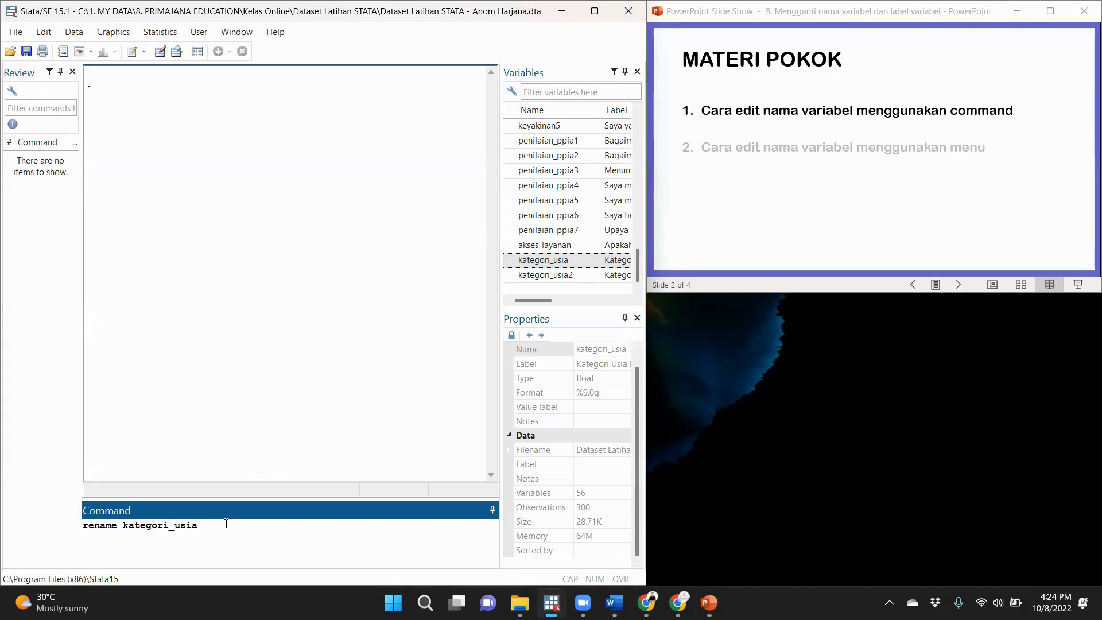
pyautogui.write('kategori_usia1')
pyautogui.moveTo(83, 524); pyautogui.dragTo(199, 524)
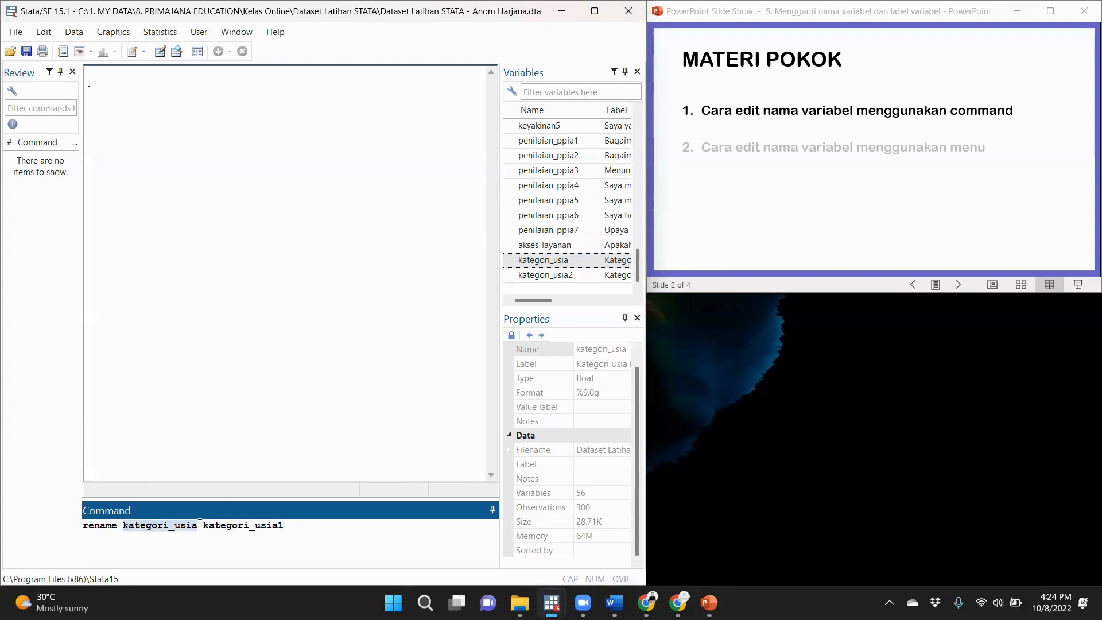
pyautogui.click(239, 527)
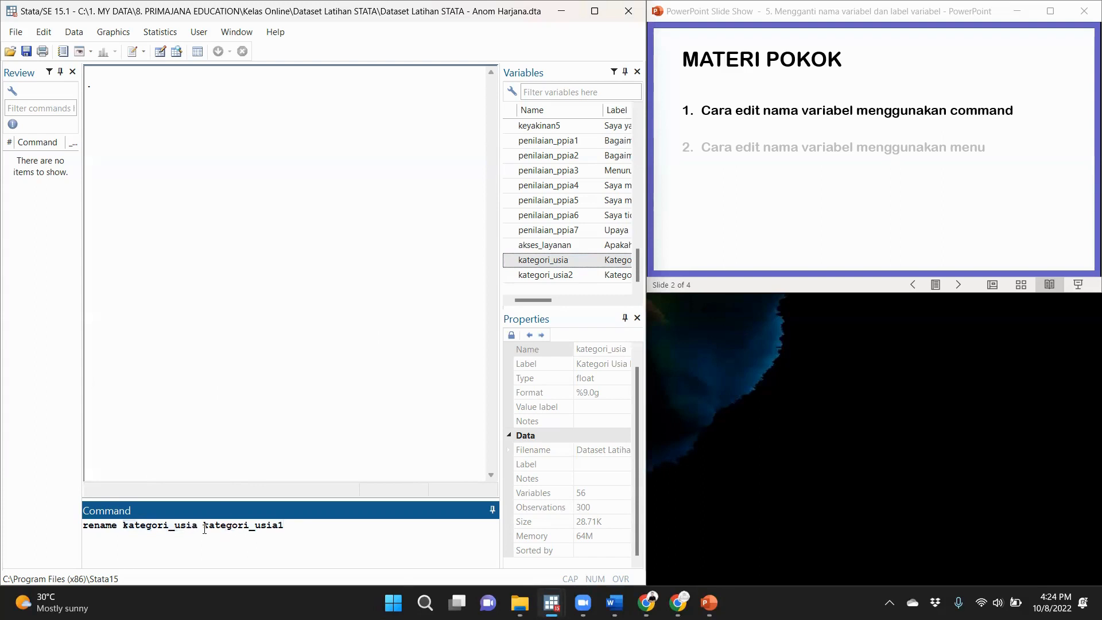
pyautogui.moveTo(203, 527); pyautogui.dragTo(296, 542)
pyautogui.click(310, 524)
pyautogui.press('Return')
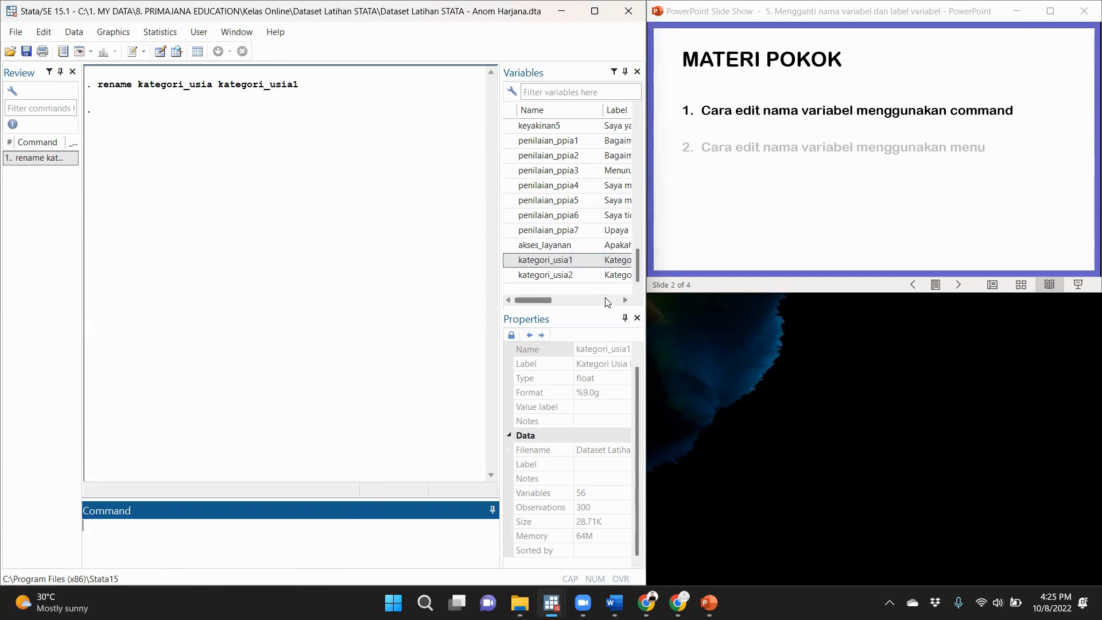
# - Rename the variable asal to daerah_asal by running the command "rename asal daerah_asal"
pyautogui.scroll(7, 561, 296)
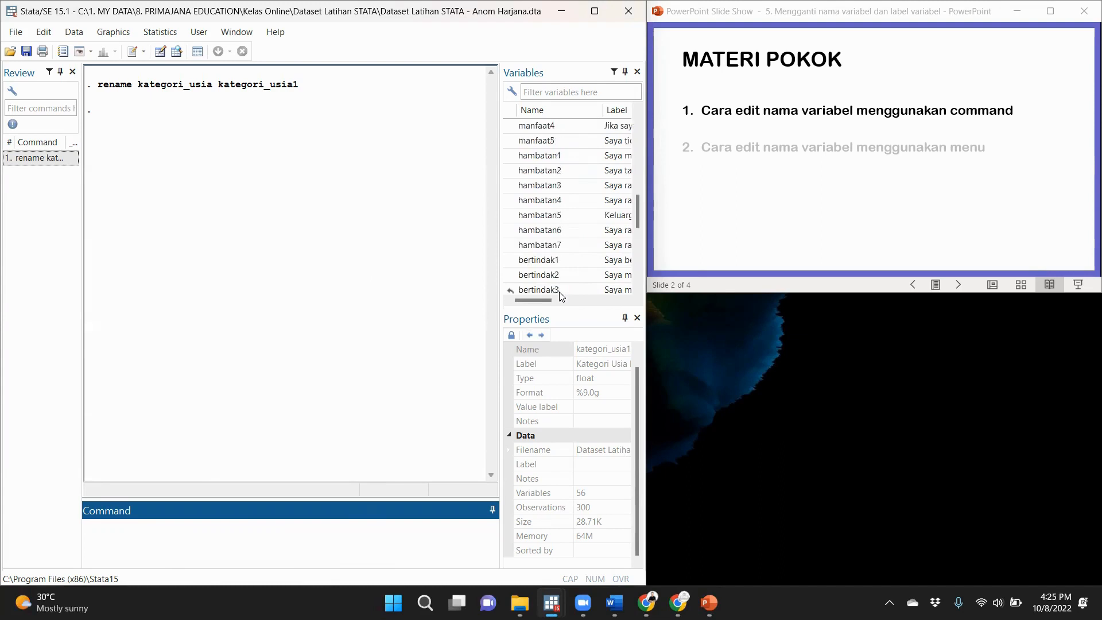
pyautogui.scroll(10, 561, 296)
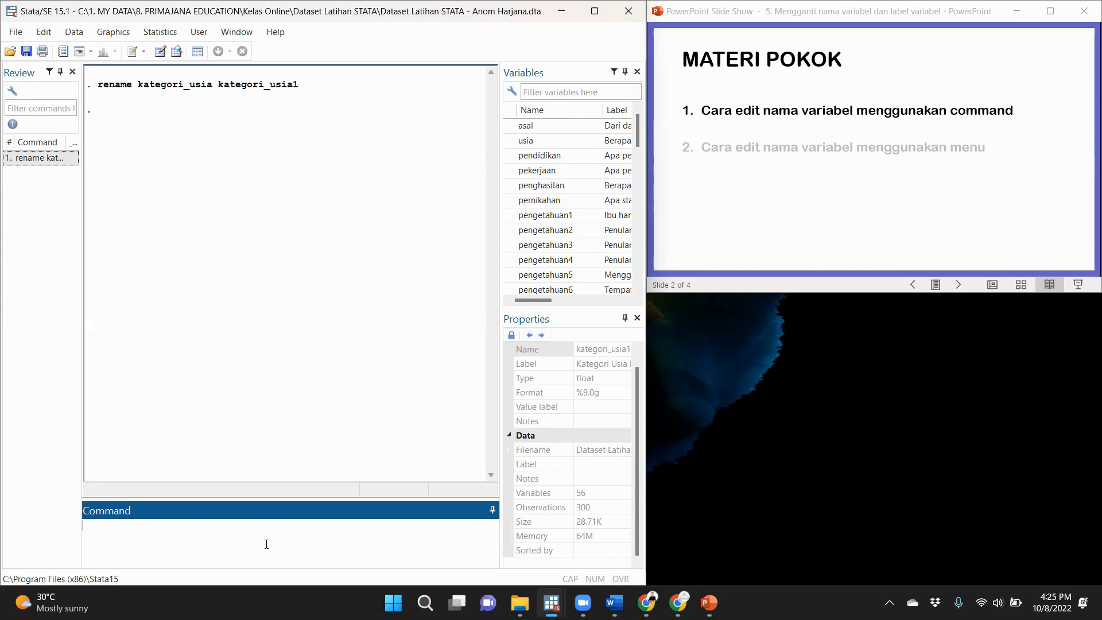
pyautogui.write('rename')
pyautogui.click(510, 126)
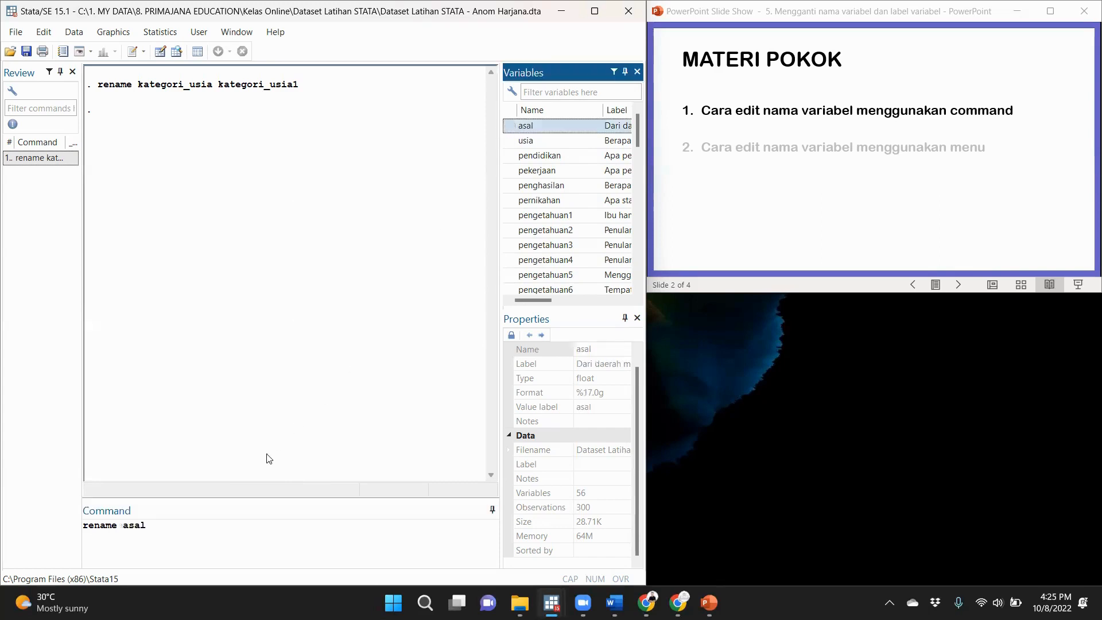
pyautogui.click(235, 526)
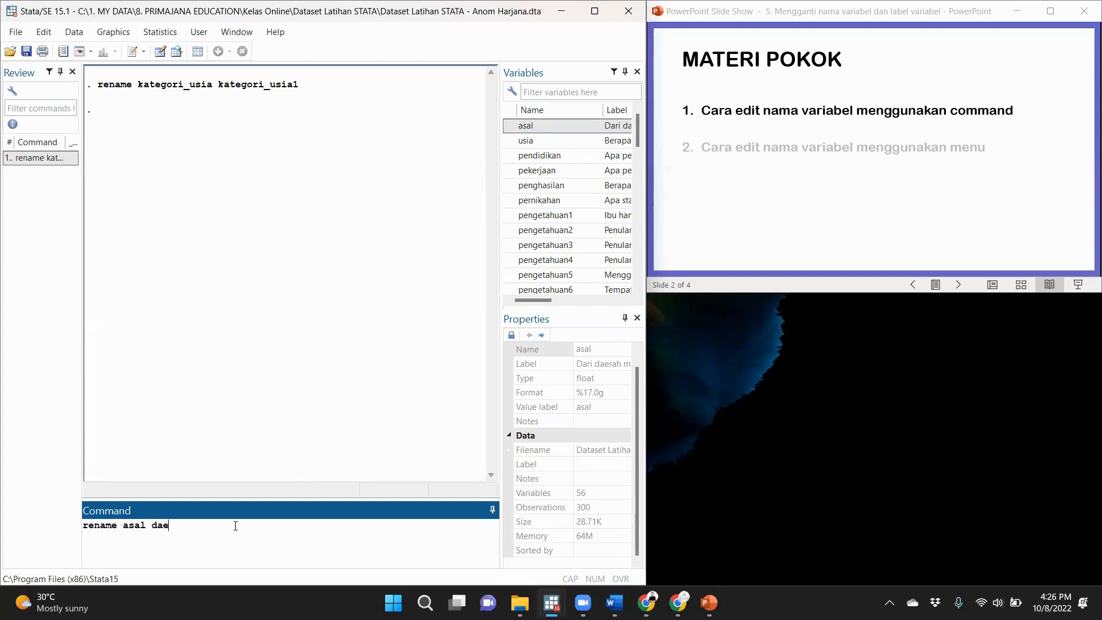
pyautogui.write('rah')
pyautogui.write('_asal')
pyautogui.press('Return')
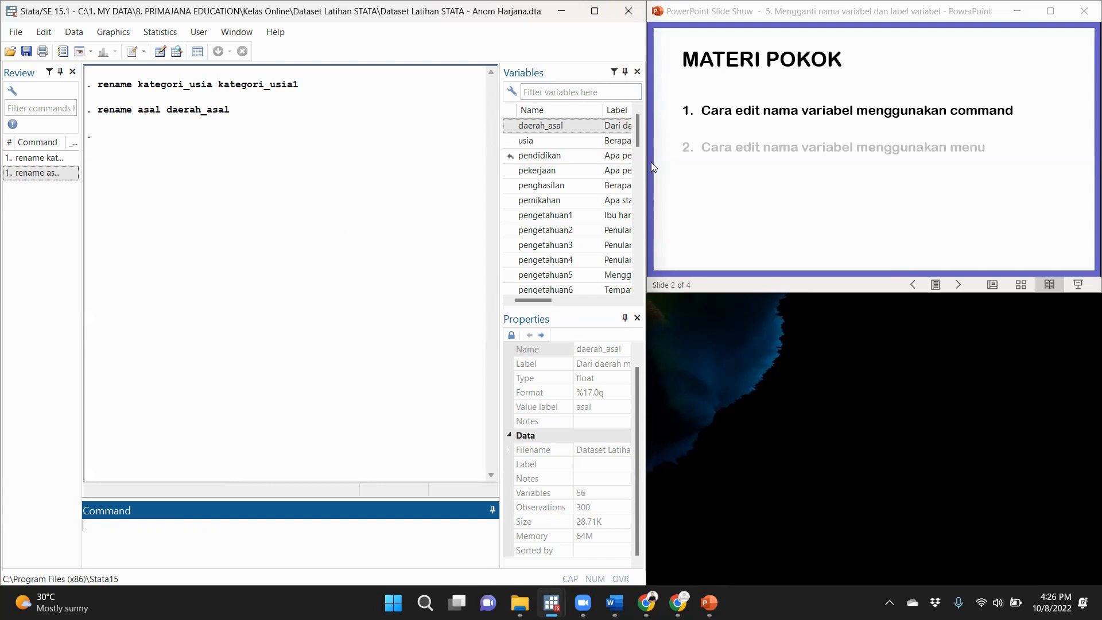
# - Switch to PowerPoint, advance the slide show to the slide on renaming through the menu, and return to Stata
pyautogui.click(794, 197)
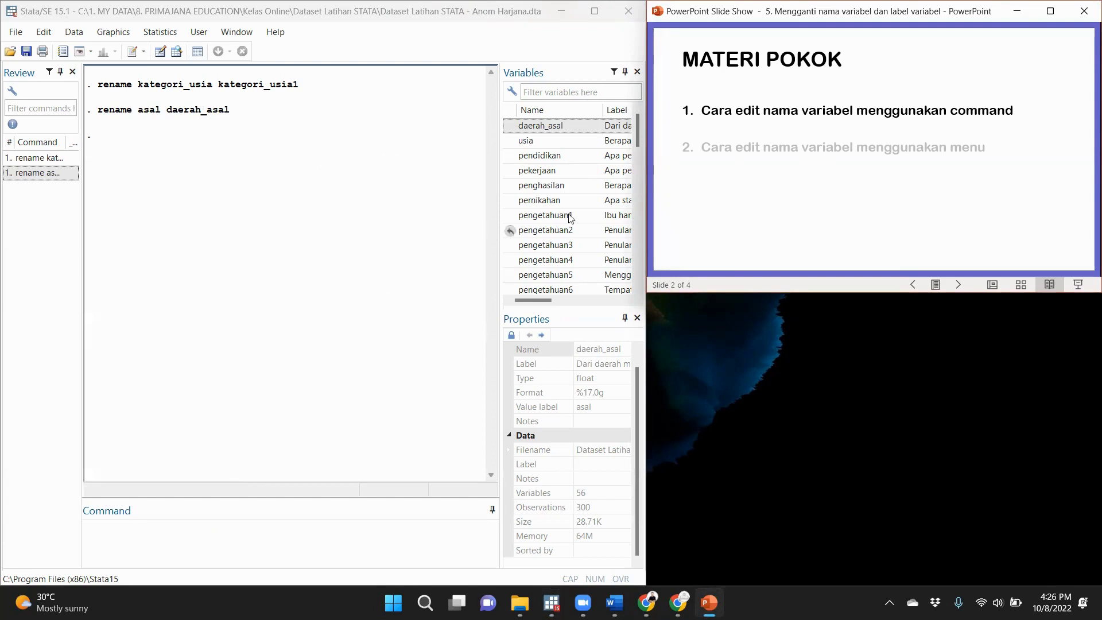
pyautogui.click(858, 198)
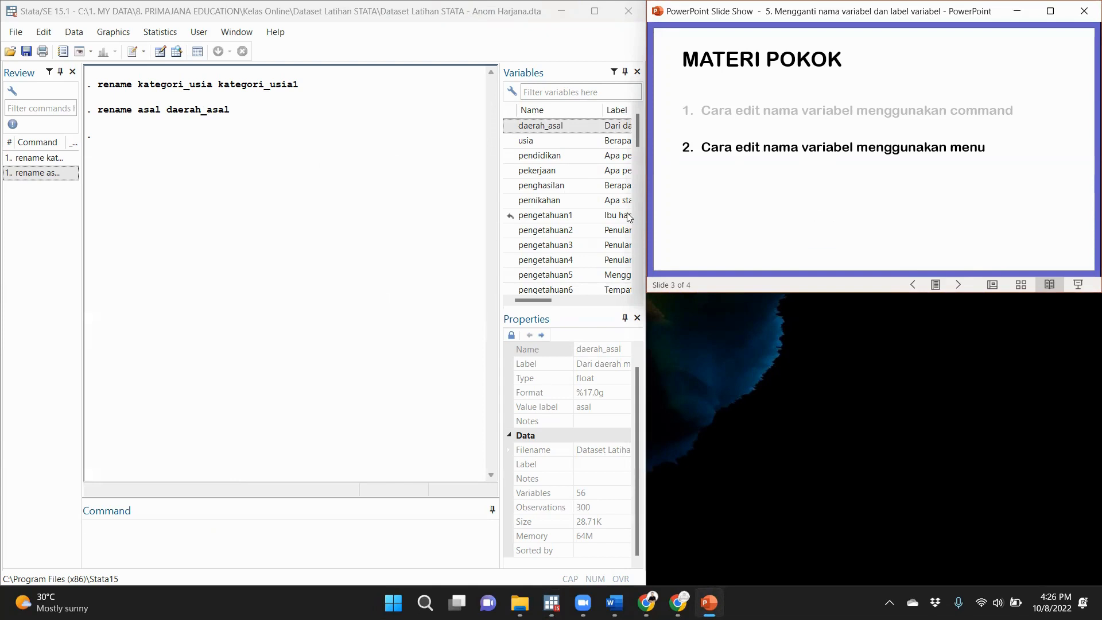
pyautogui.click(442, 258)
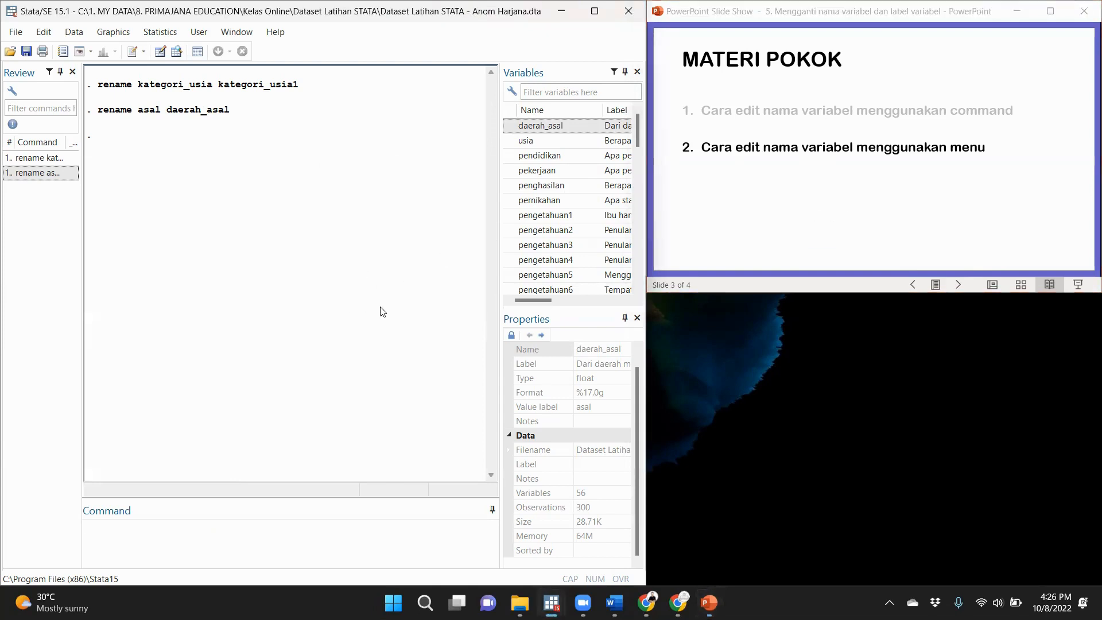
# - Open the Rename groups of variables dialog, reset its previously filled entries, and move it away from the variable list
pyautogui.click(74, 33)
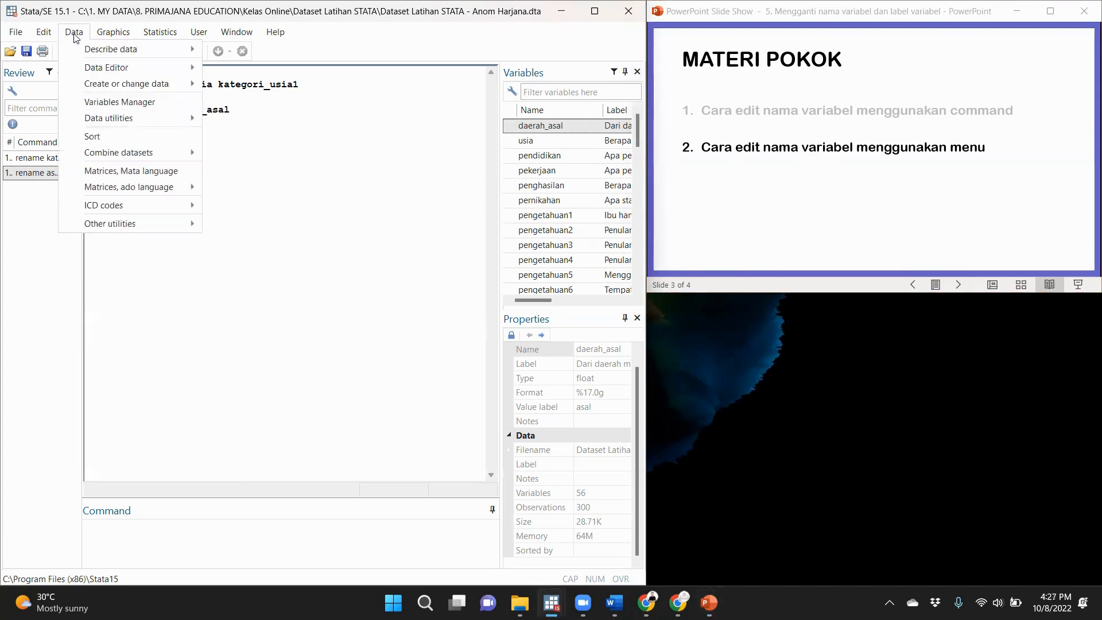
pyautogui.moveTo(104, 120)
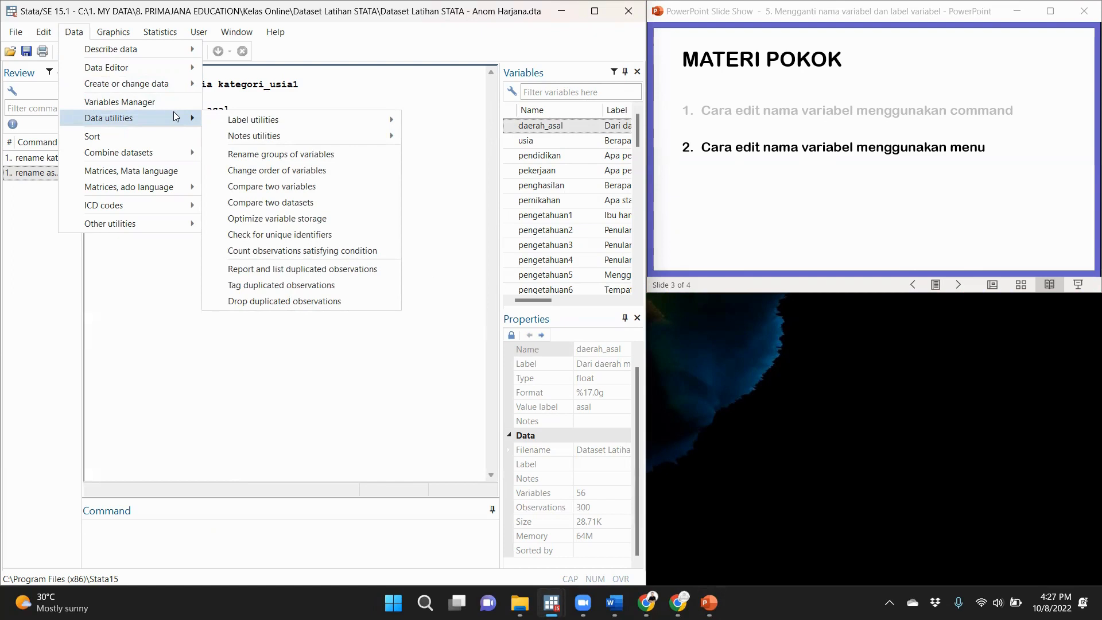
pyautogui.click(272, 159)
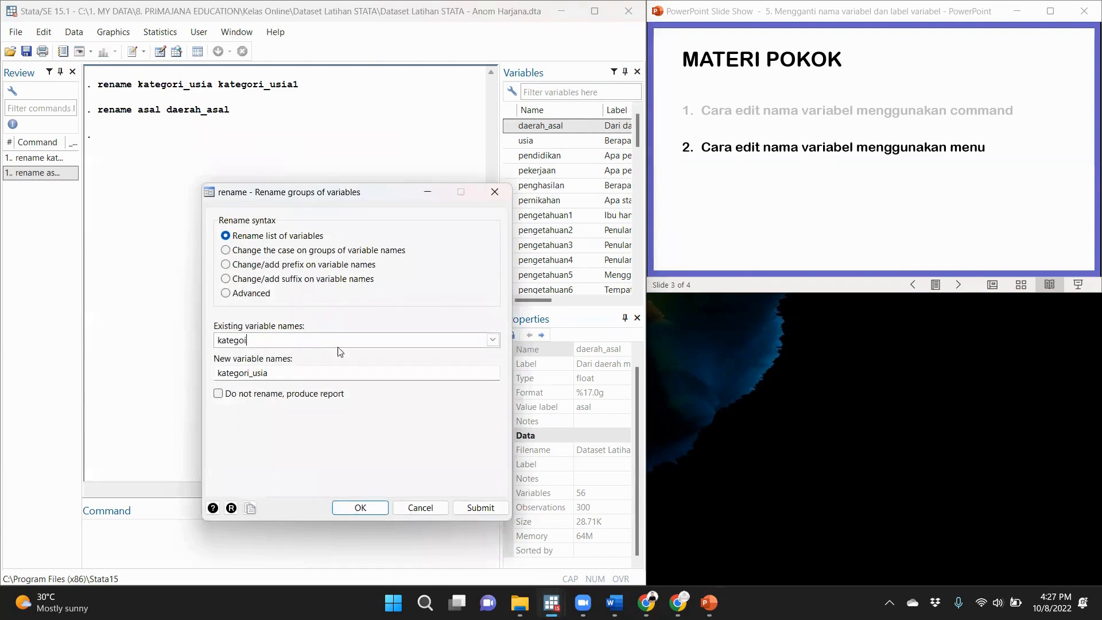
pyautogui.moveTo(245, 350); pyautogui.dragTo(234, 348)
pyautogui.click(231, 509)
pyautogui.moveTo(281, 197); pyautogui.dragTo(238, 178)
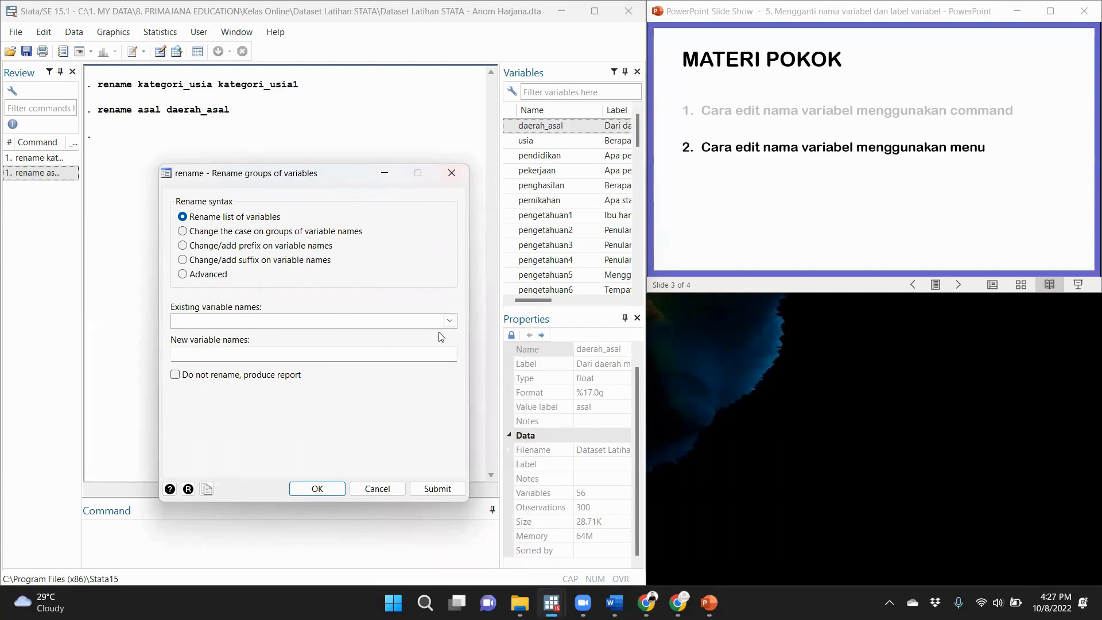
# - Rename the existing variable usia to umur with the Rename list of variables option and submit it
pyautogui.click(450, 320)
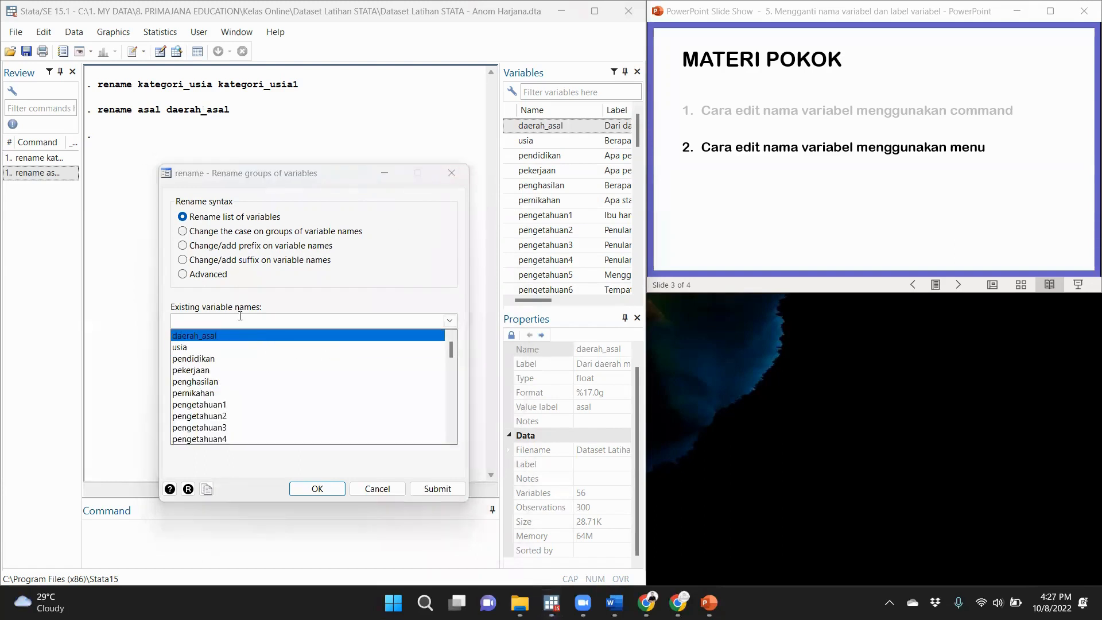
pyautogui.click(194, 346)
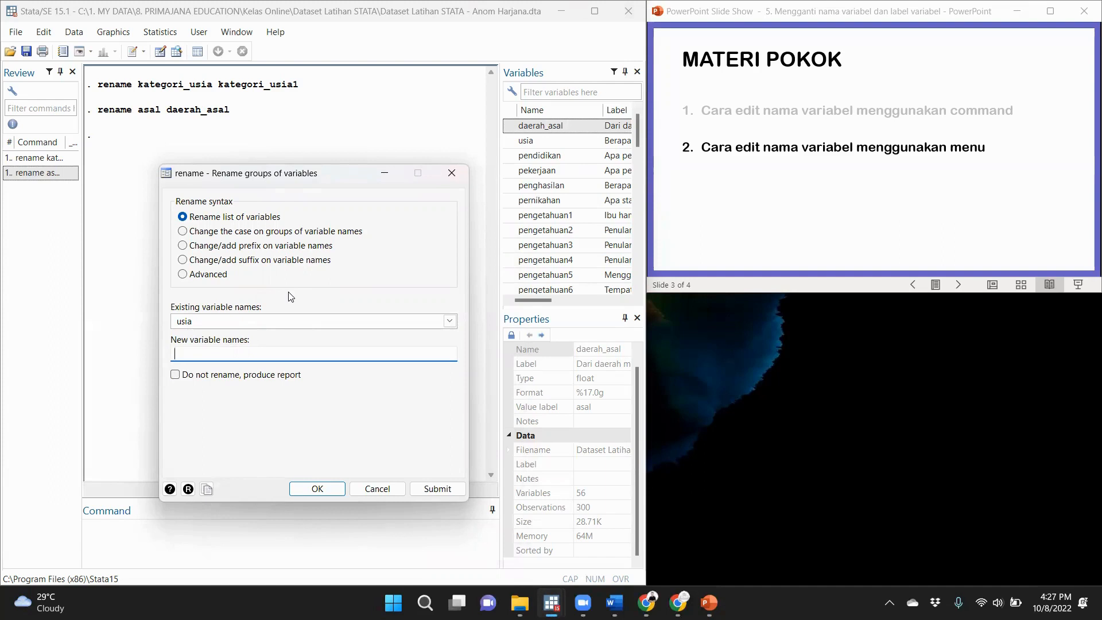
pyautogui.write('umur')
pyautogui.moveTo(355, 181); pyautogui.dragTo(377, 163)
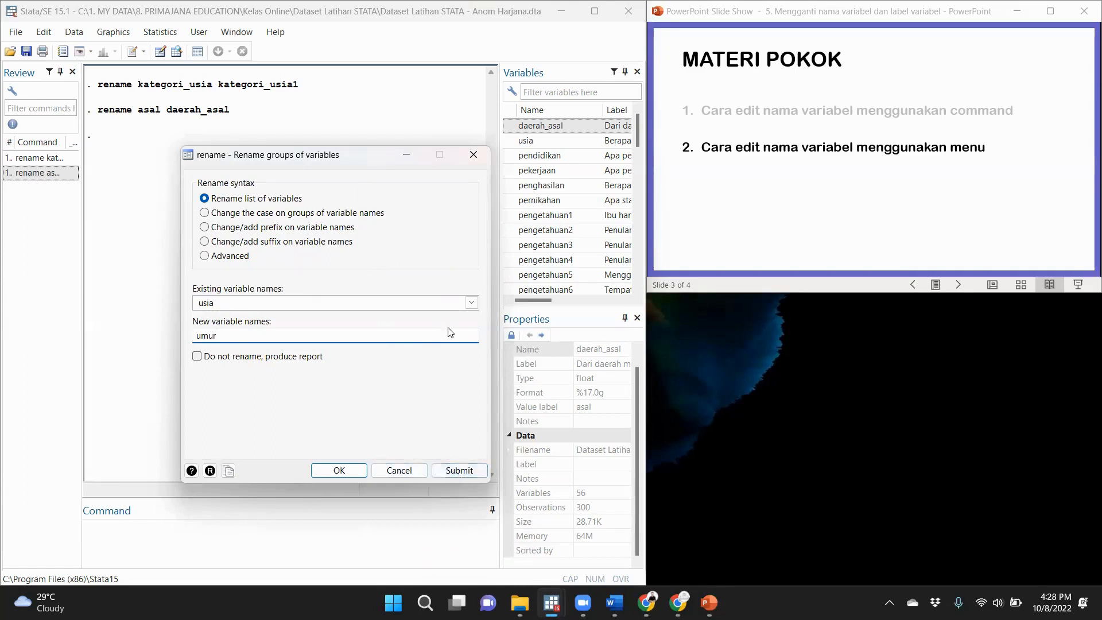
pyautogui.click(460, 471)
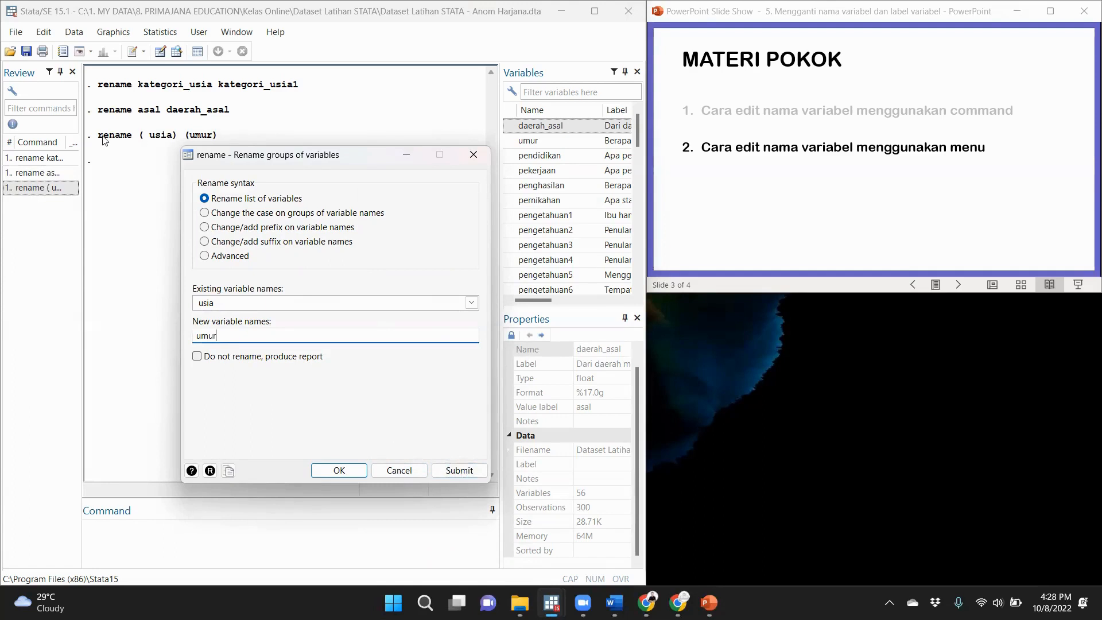
# - Highlight the executed usia-to-umur rename command in the results, then bring the rename dialog back and place it below that command
pyautogui.moveTo(101, 135); pyautogui.dragTo(217, 138)
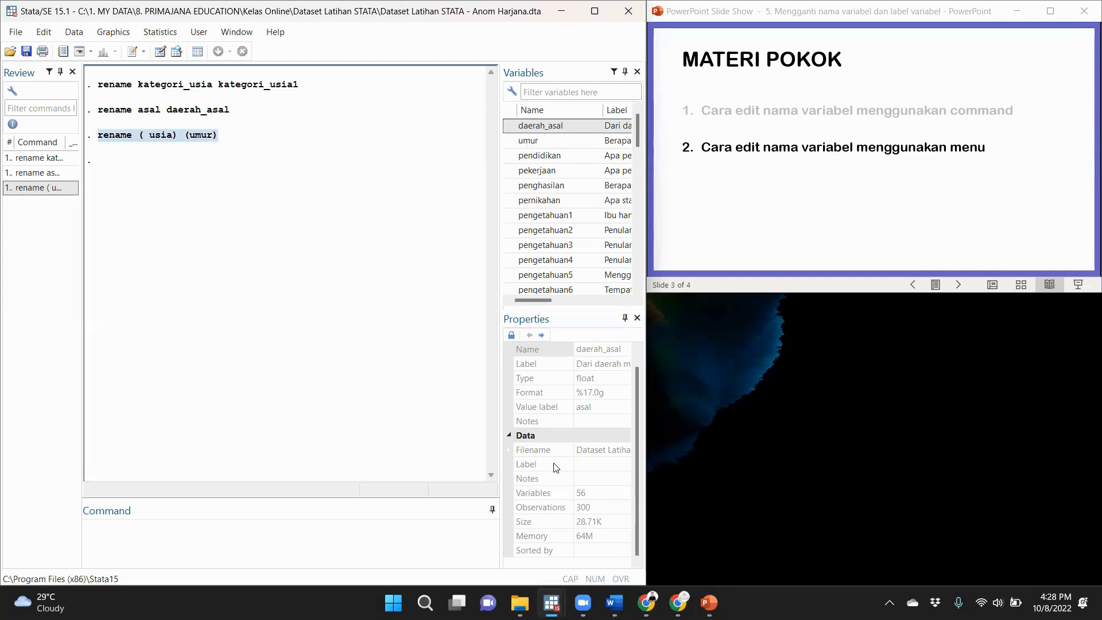
pyautogui.moveTo(552, 601)
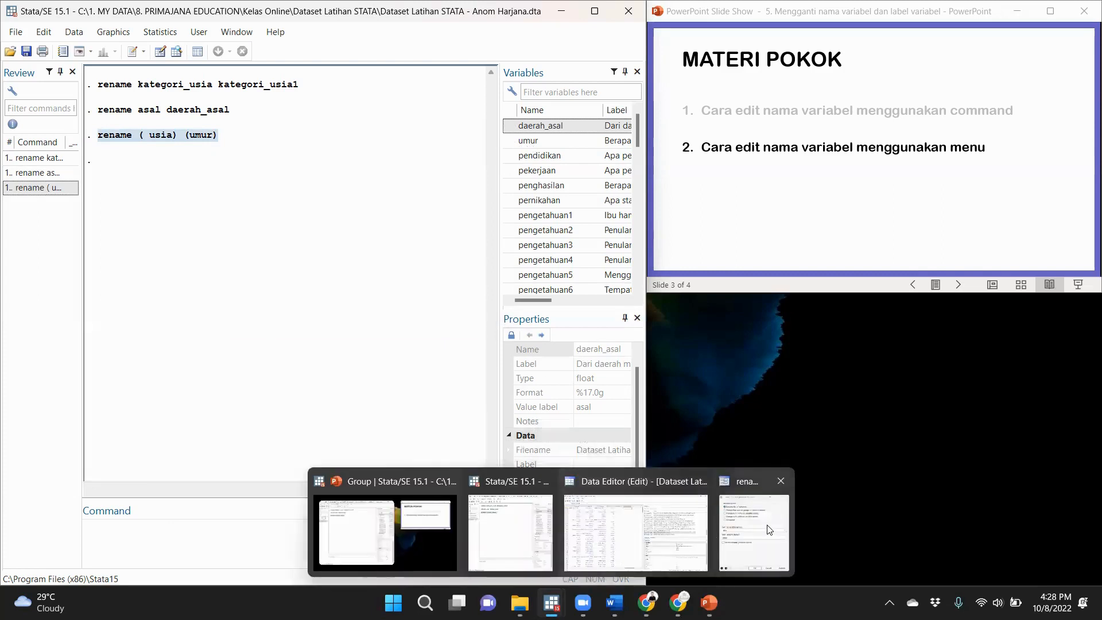
pyautogui.click(753, 532)
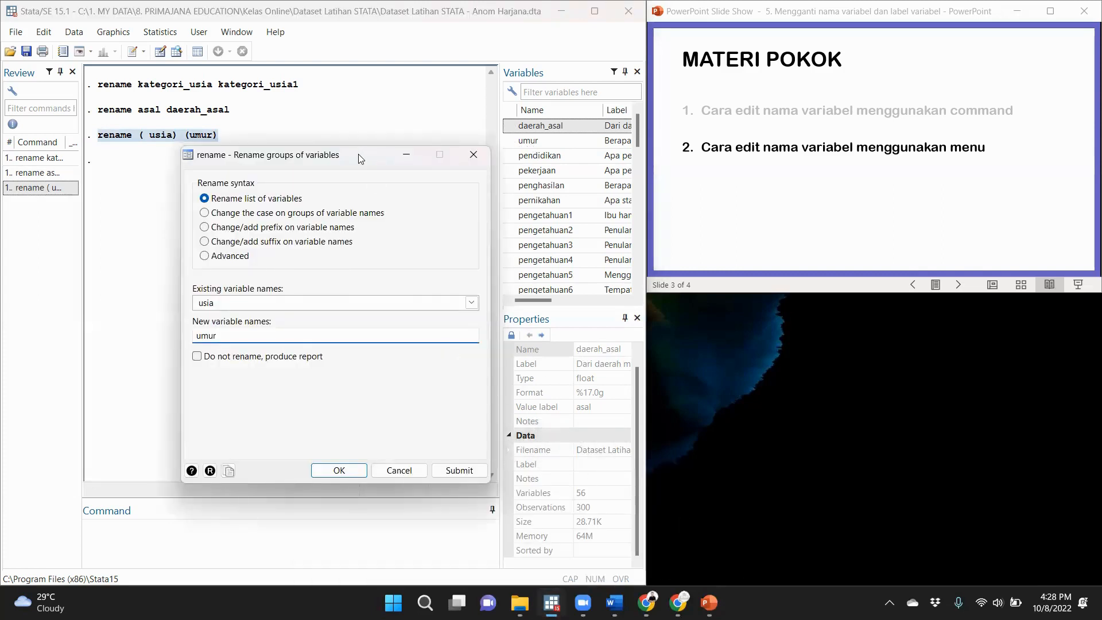
pyautogui.moveTo(361, 158); pyautogui.dragTo(354, 206)
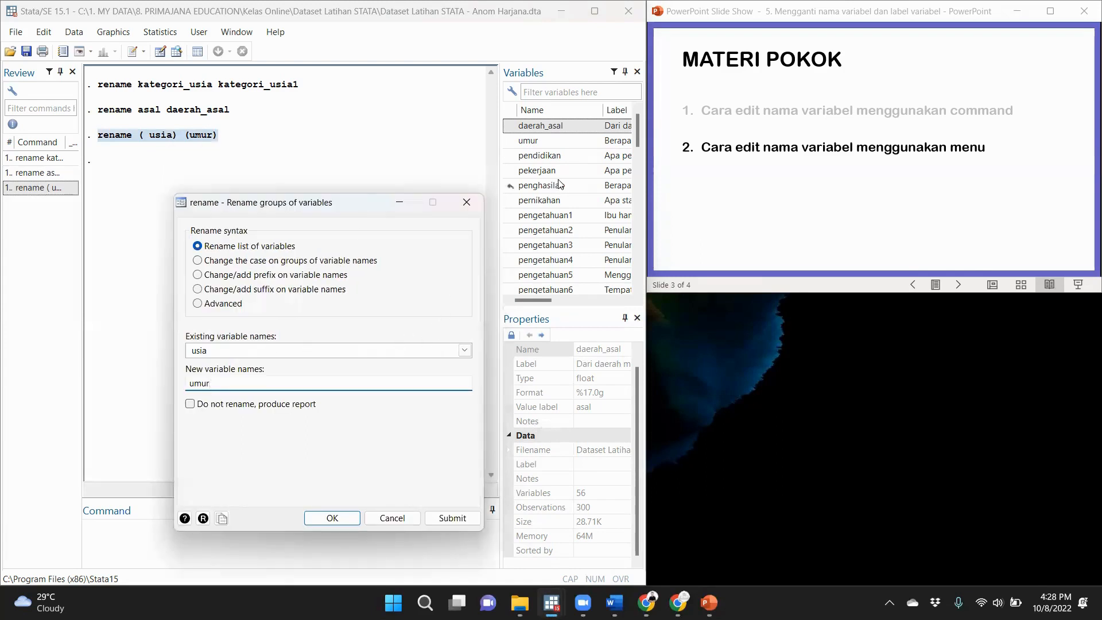
# - Clear the previous existing and new variable names from the rename dialog
pyautogui.scroll(-15, 560, 184)
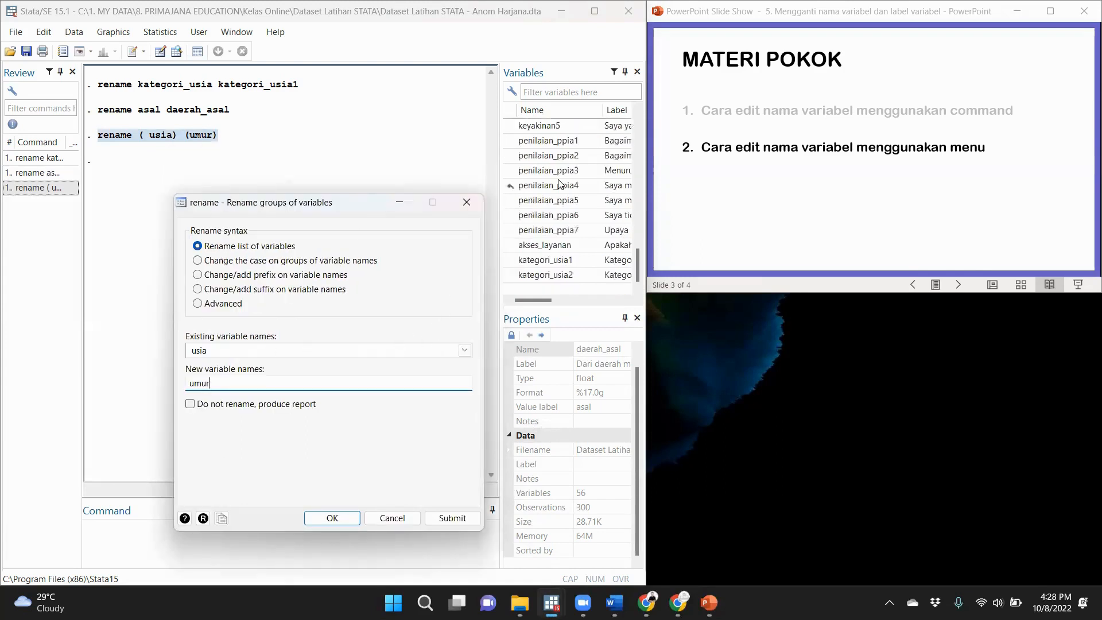
pyautogui.scroll(15, 565, 261)
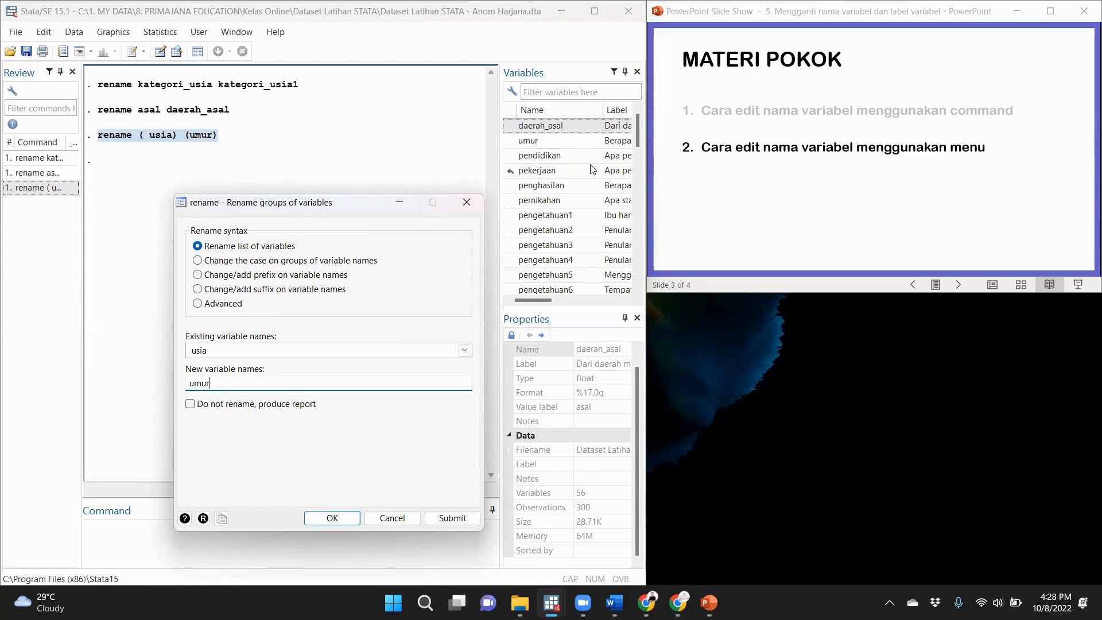
pyautogui.click(253, 348)
pyautogui.press('BackSpace')
pyautogui.press('BackSpace')
pyautogui.press('BackSpace')
pyautogui.click(273, 384)
pyautogui.press('BackSpace')
pyautogui.press('BackSpace')
pyautogui.press('BackSpace')
# - Choose pendidikan as the existing variable, rename it to tingkat_pendidikan, and run the rename so the dialog closes
pyautogui.click(464, 350)
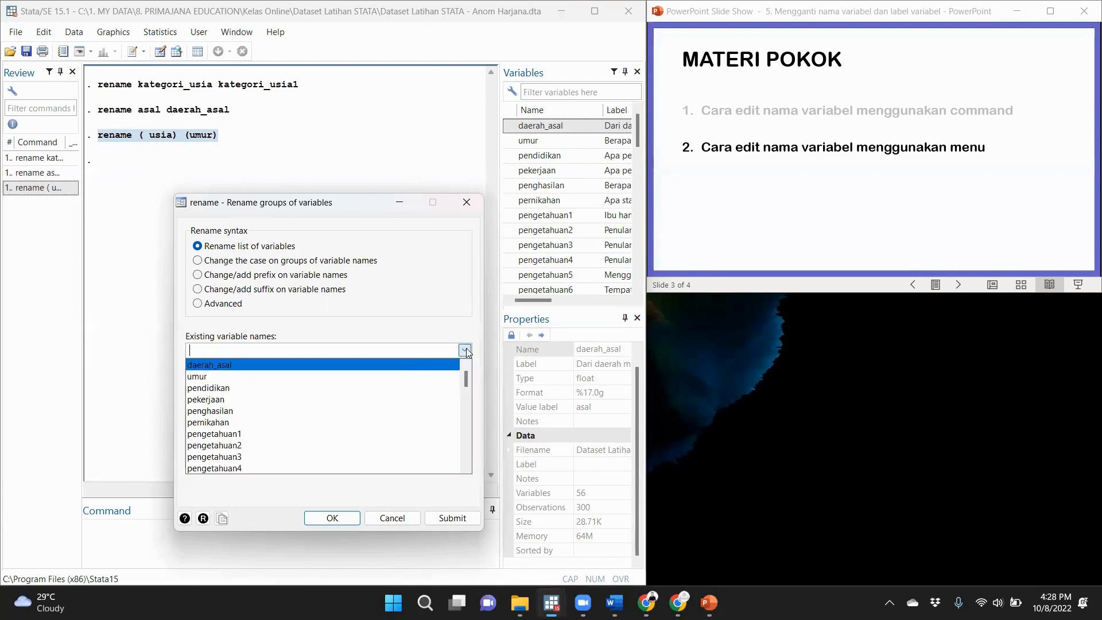
pyautogui.click(402, 388)
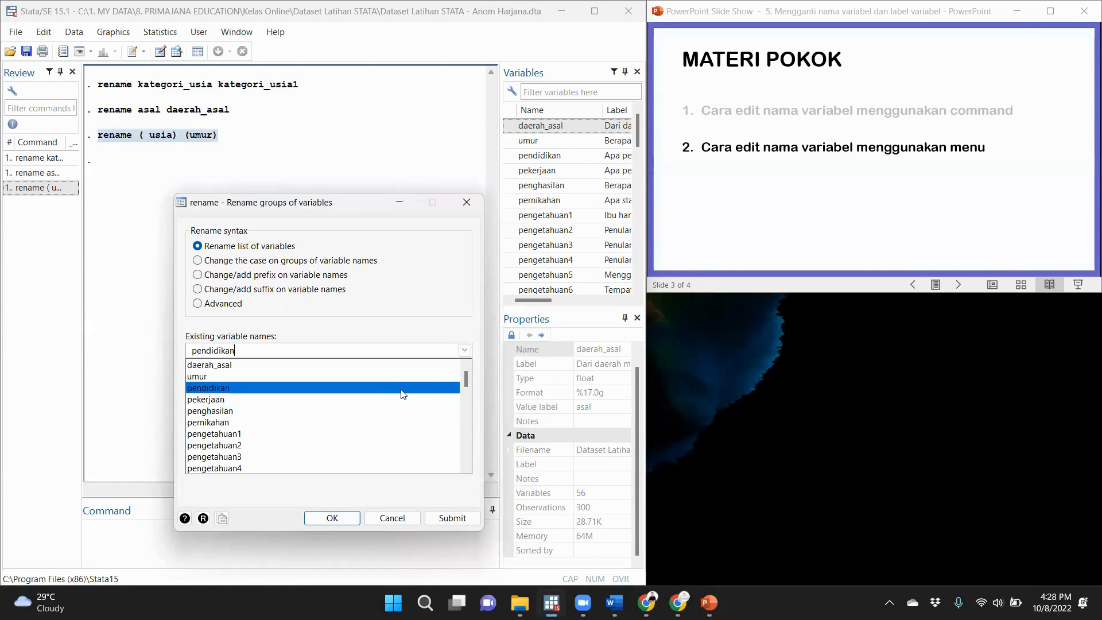
pyautogui.click(280, 385)
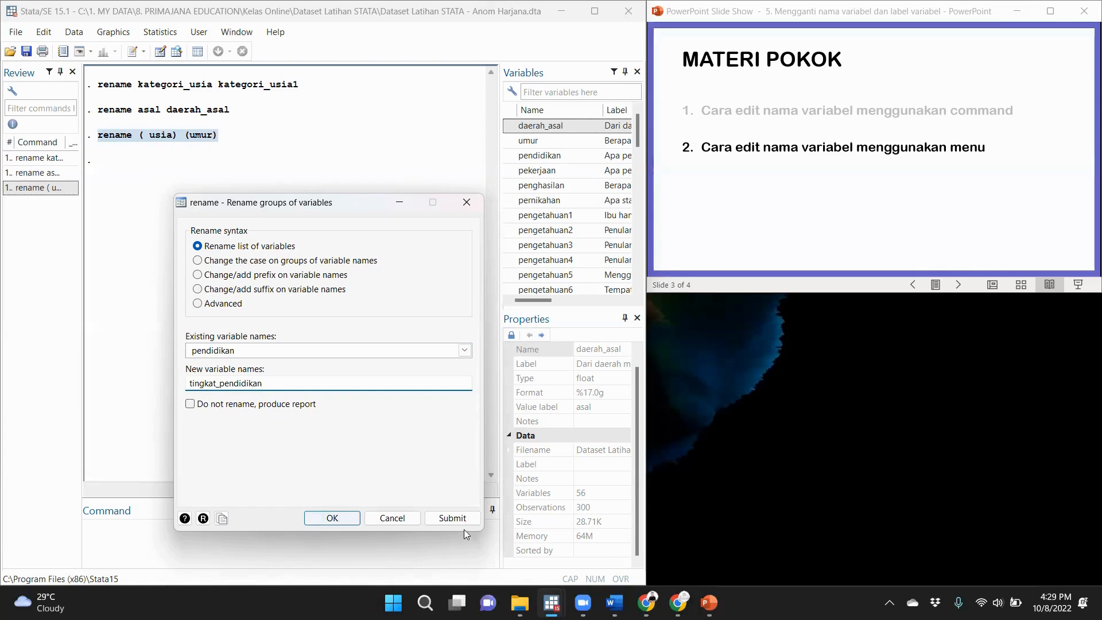
pyautogui.click(350, 519)
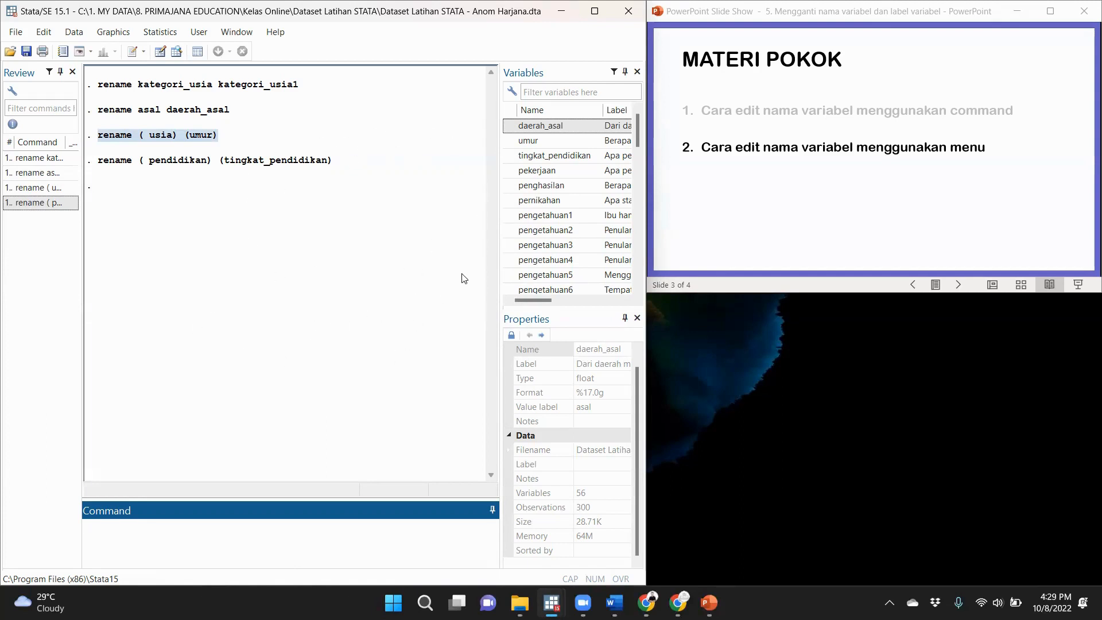
# - Switch to the PowerPoint slide show and advance it to slide 4
pyautogui.click(792, 218)
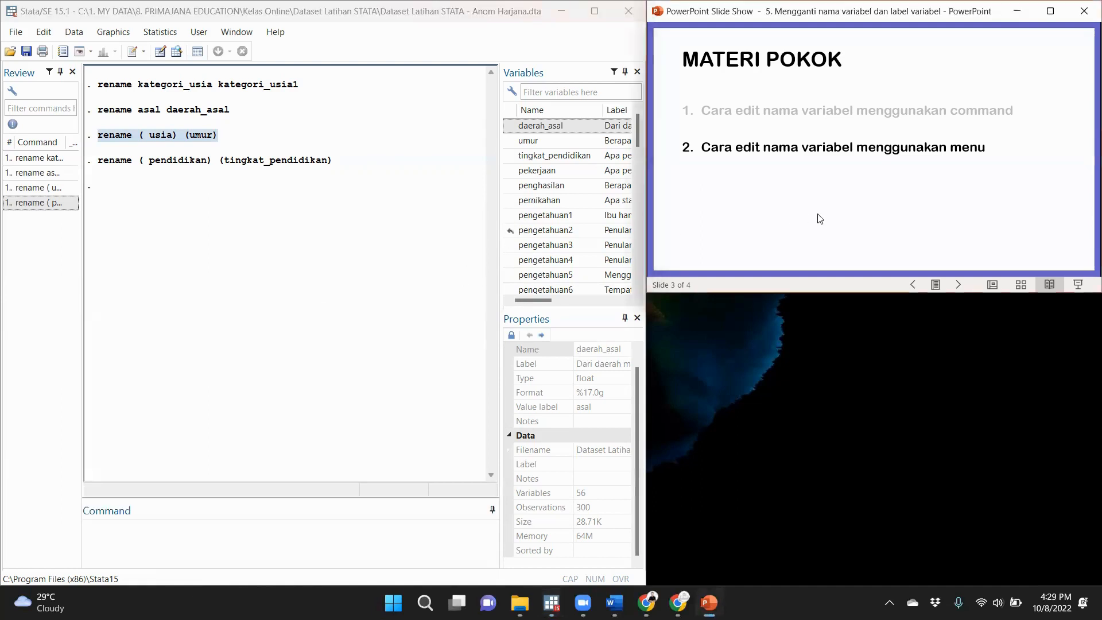
pyautogui.click(958, 284)
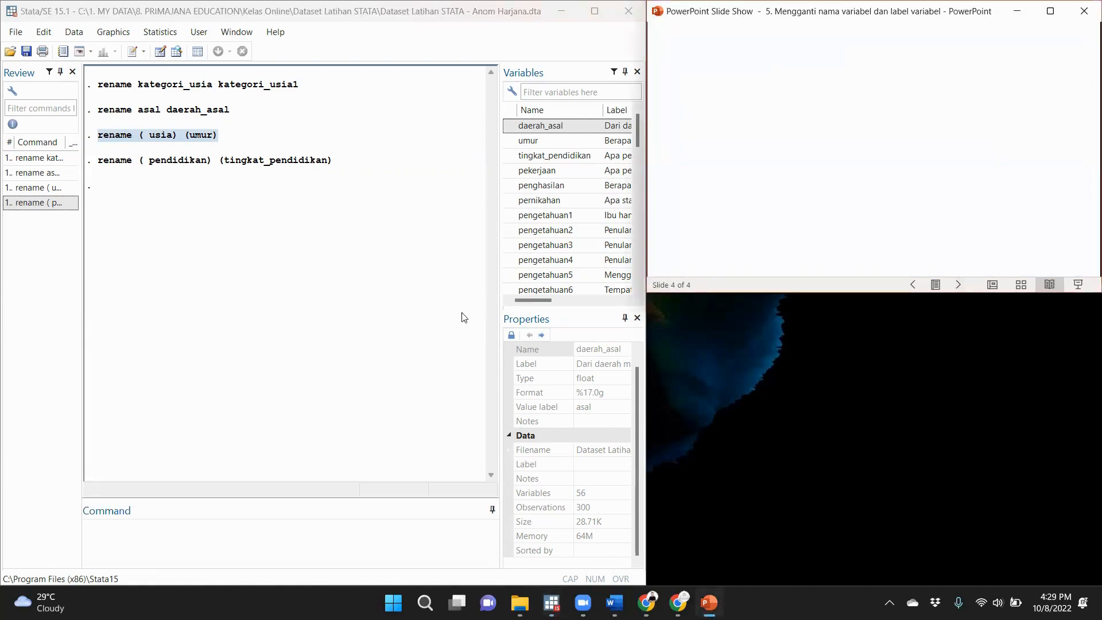